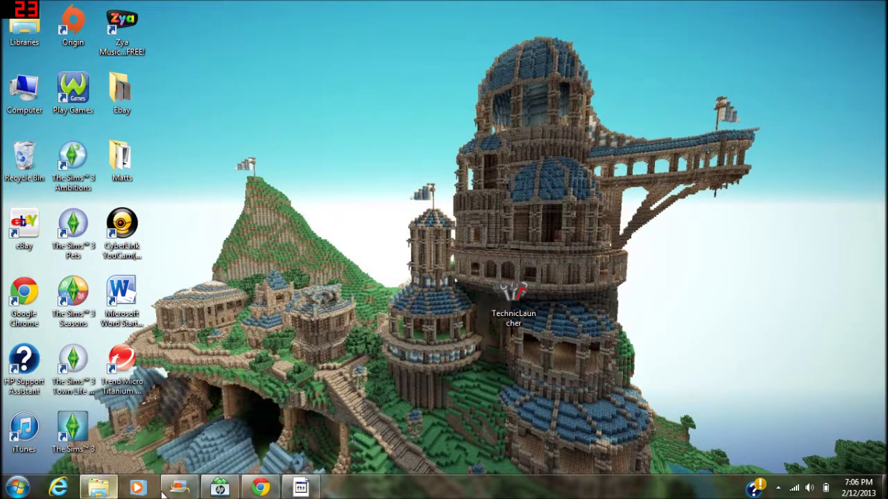
From the Technic Pack home page, download the Technic Launcher, then minimize Chrome to the desktop
left_click(260, 416)
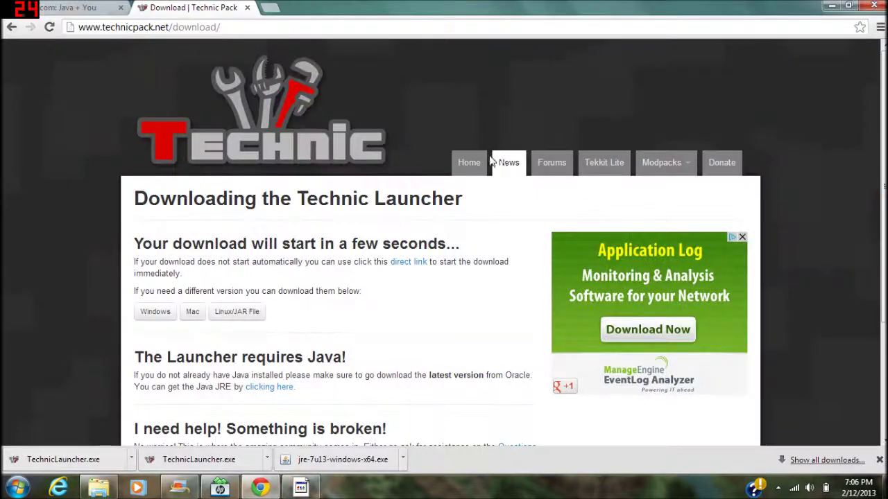
left_click(455, 167)
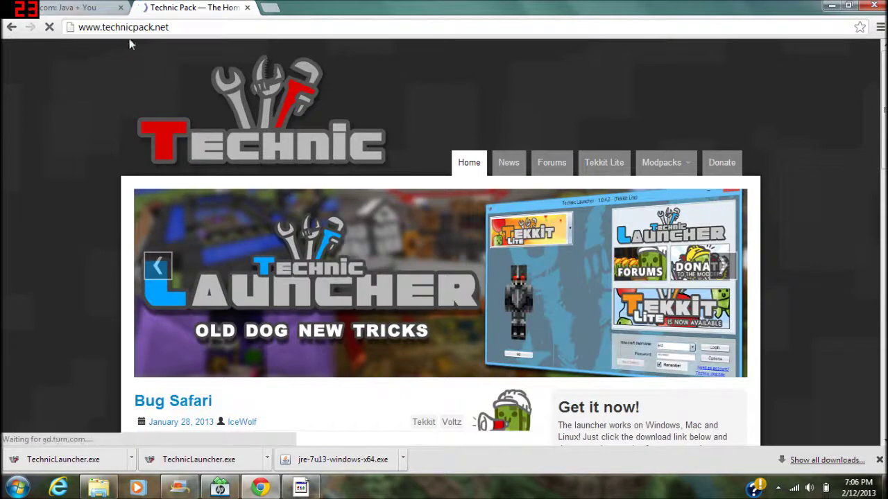
scroll(192, 89, "down", 5)
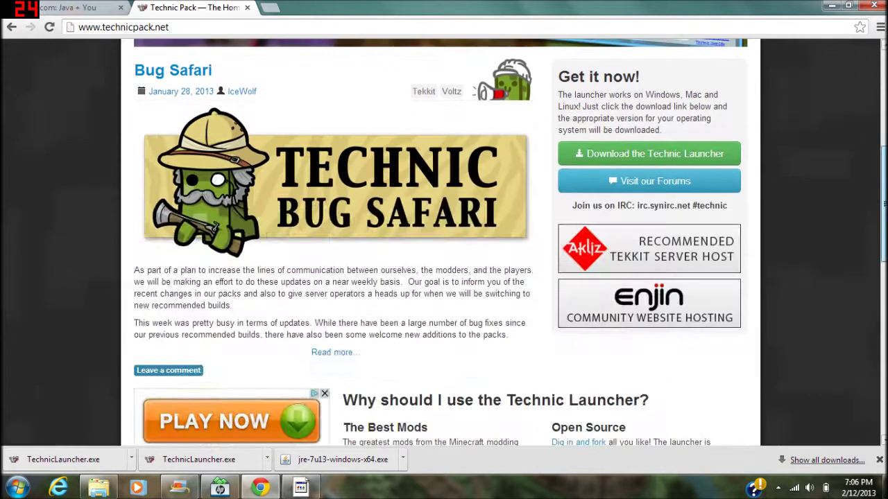
left_click(659, 162)
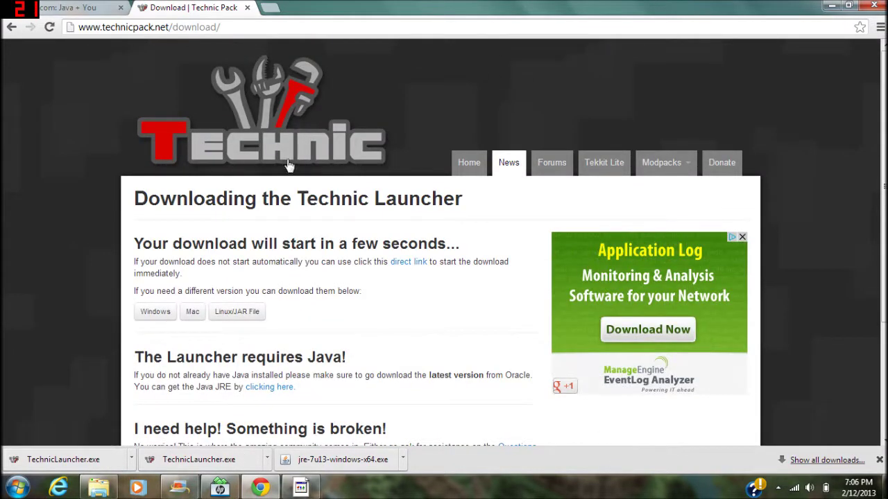
left_click(832, 6)
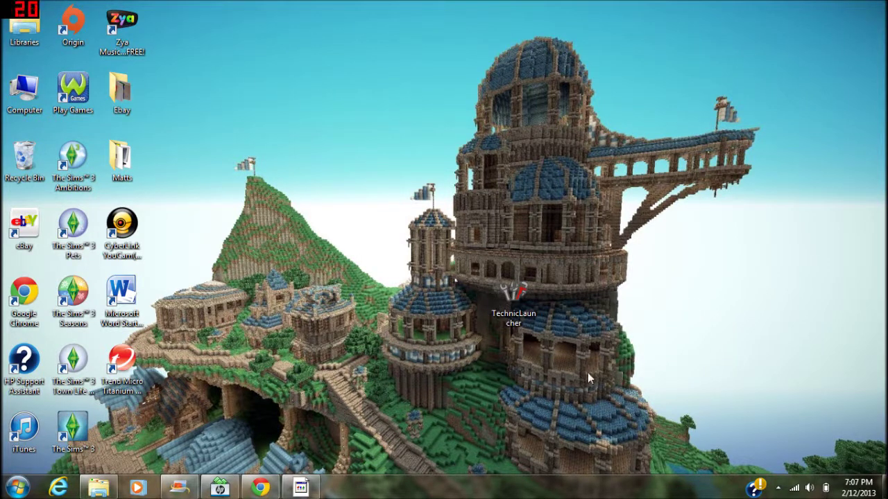
double_click(517, 309)
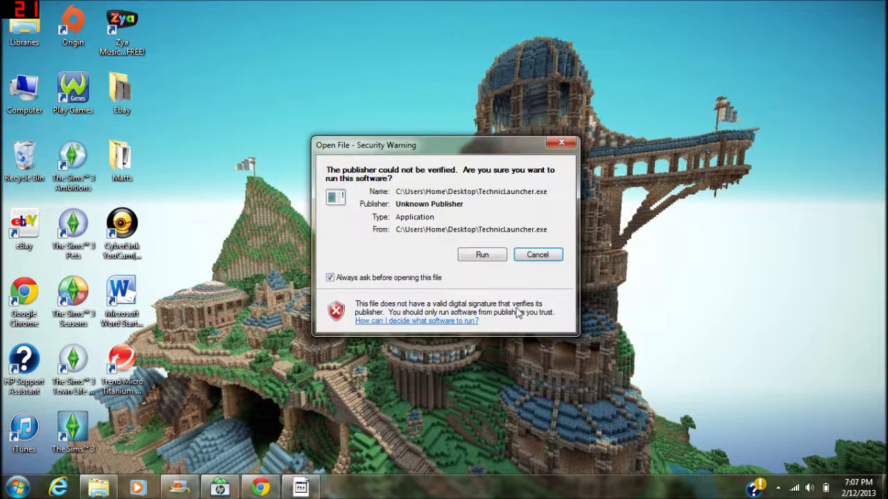
left_click(483, 255)
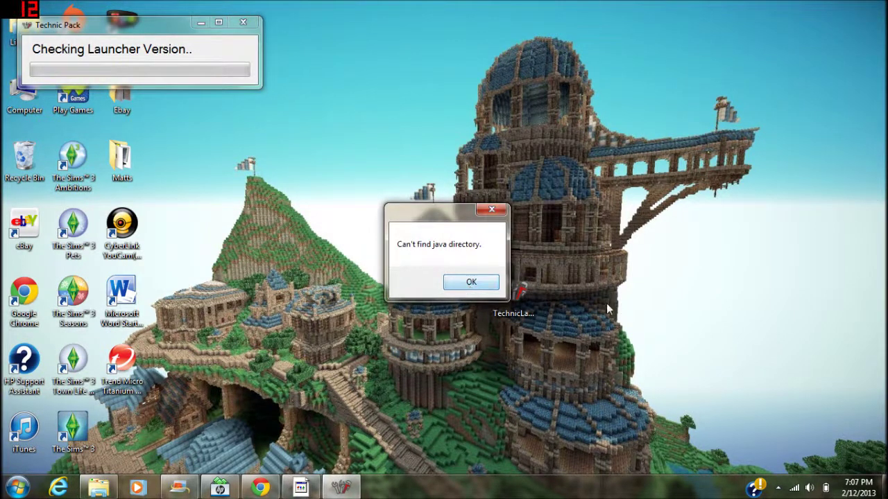
left_click(471, 282)
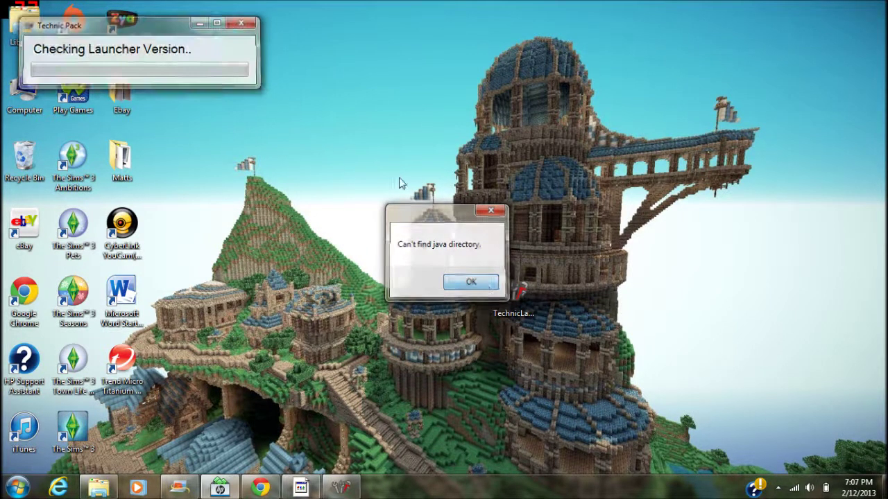
Start the java.com Windows Offline (64-bit) jre-7u13-windows-x64 download, then minimize Chrome
left_click(270, 489)
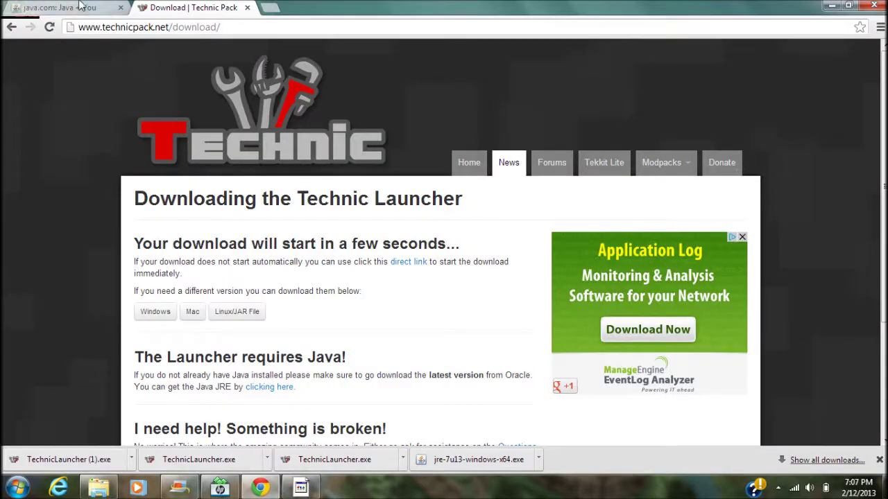
left_click(80, 11)
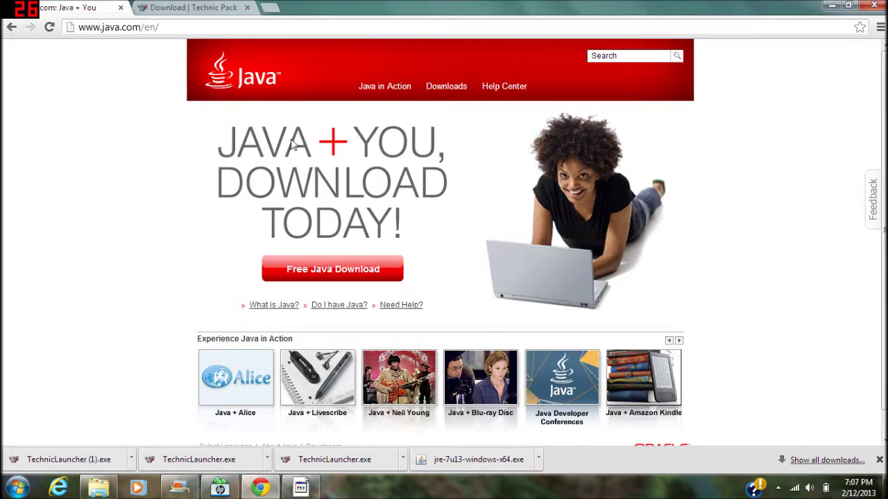
left_click(449, 88)
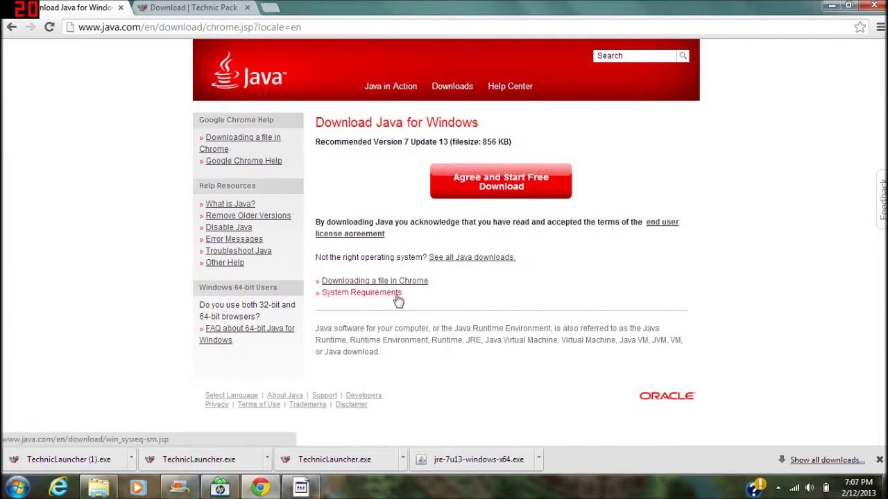
left_click(474, 259)
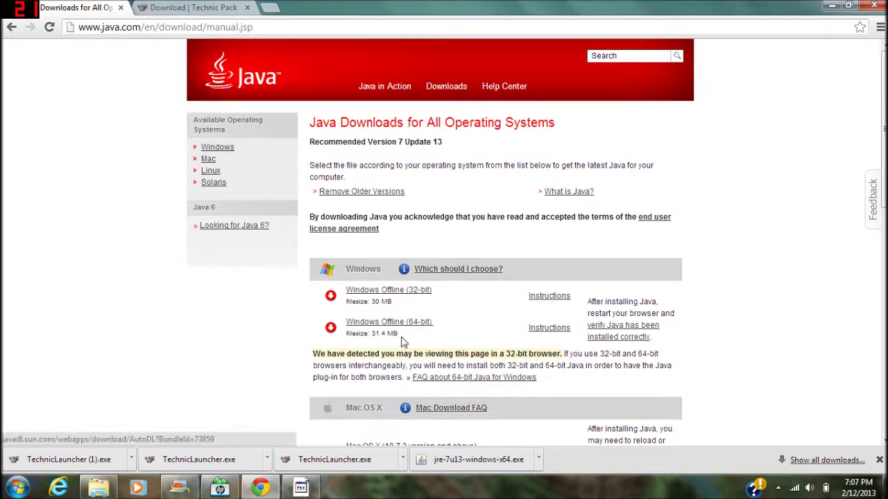
scroll(406, 331, "down", 2)
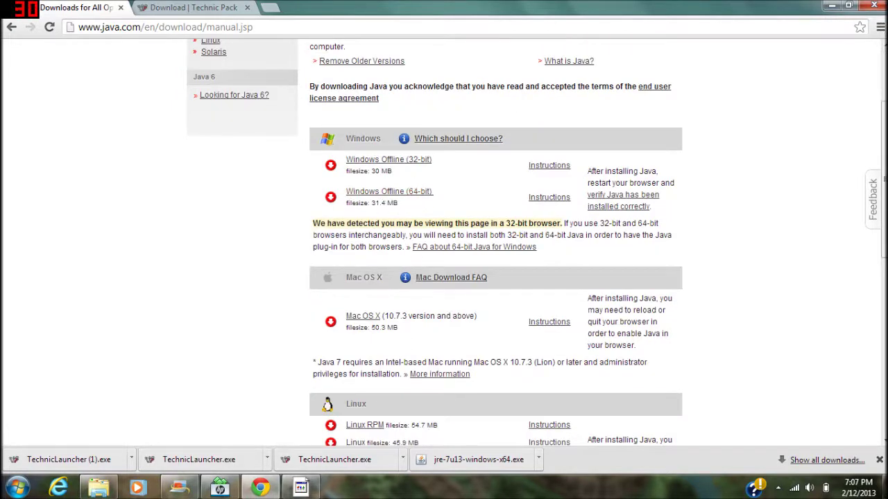
left_click(411, 199)
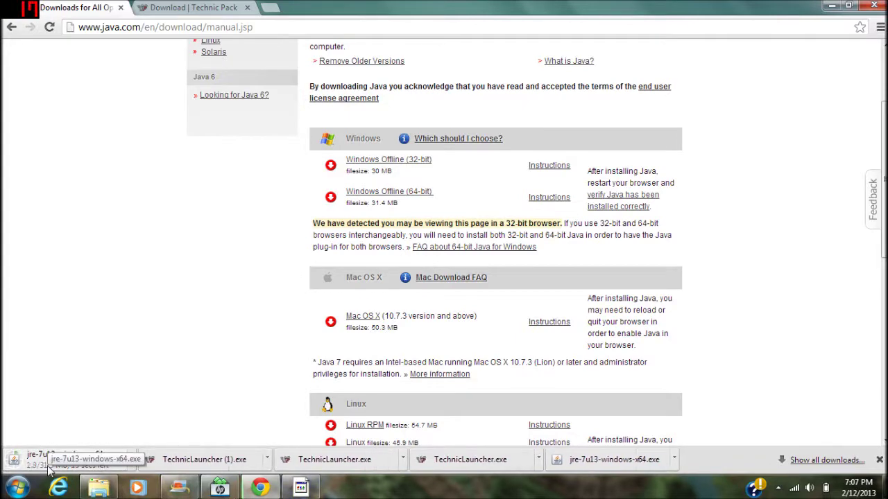
left_click(832, 6)
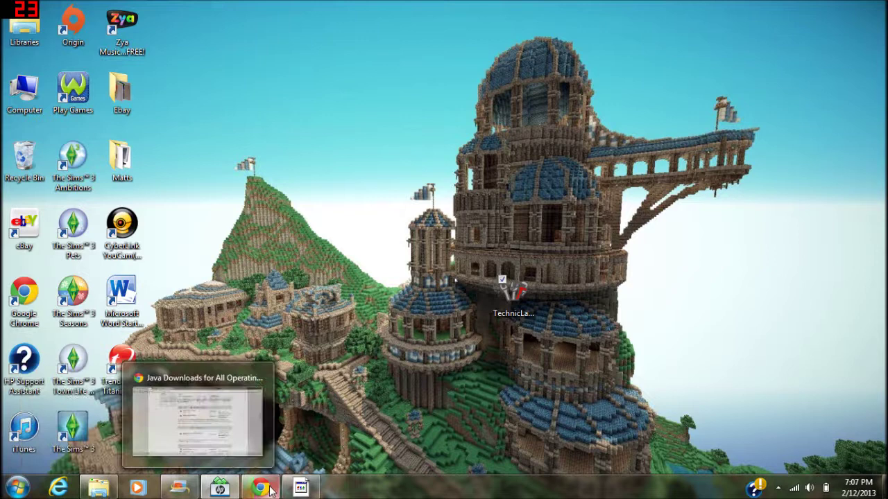
In Explorer's Downloads folder, select the 31.4 MB jre-7u13-windows-x64 installer
left_click(102, 489)
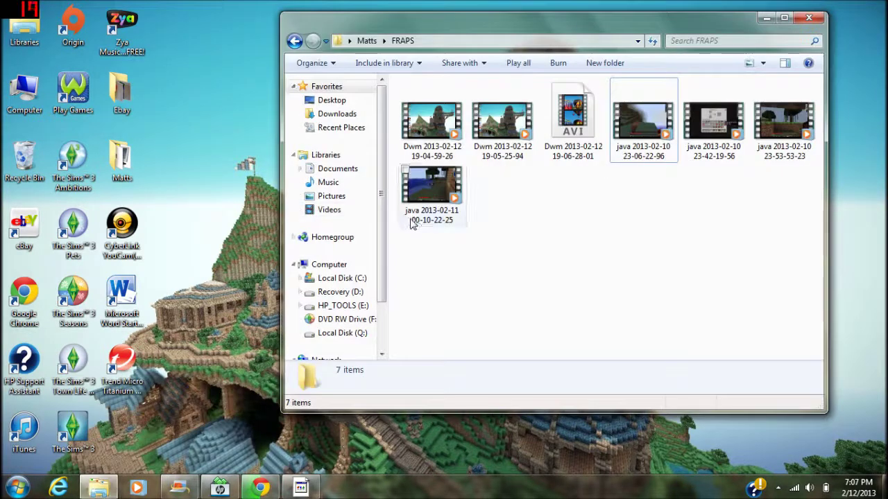
left_click(336, 114)
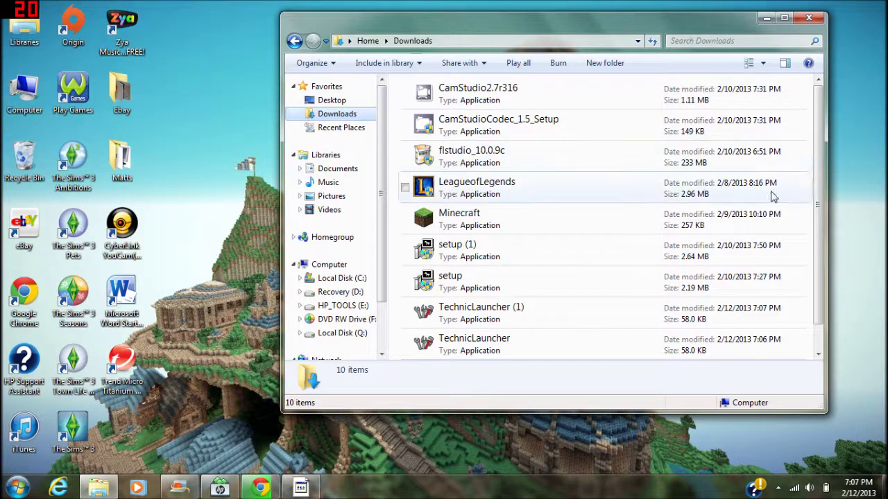
left_click_drag(821, 163, 825, 184)
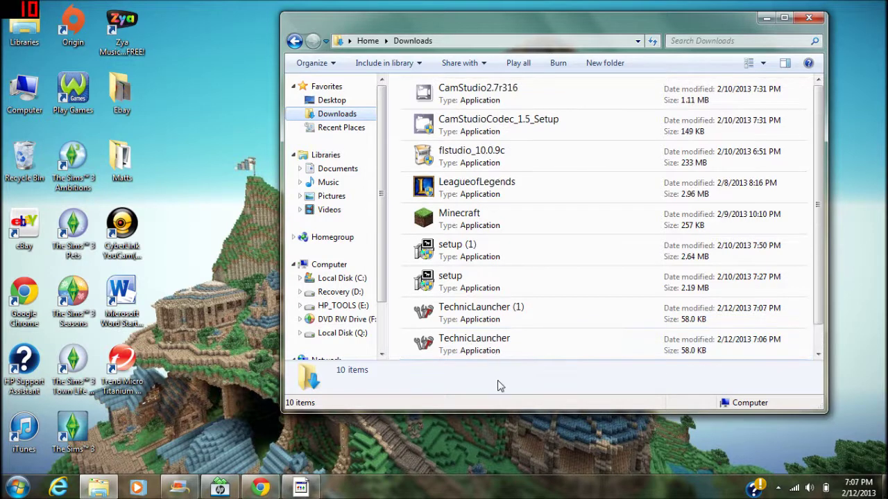
scroll(489, 359, "down", 1)
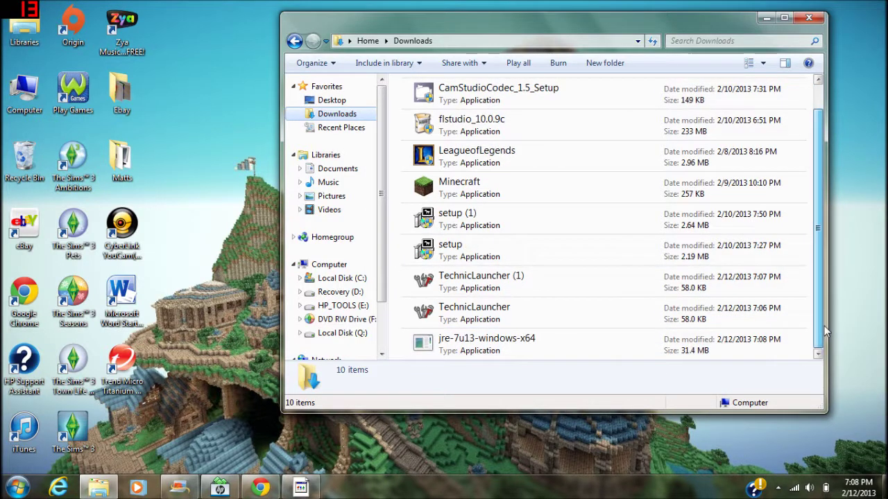
left_click(464, 357)
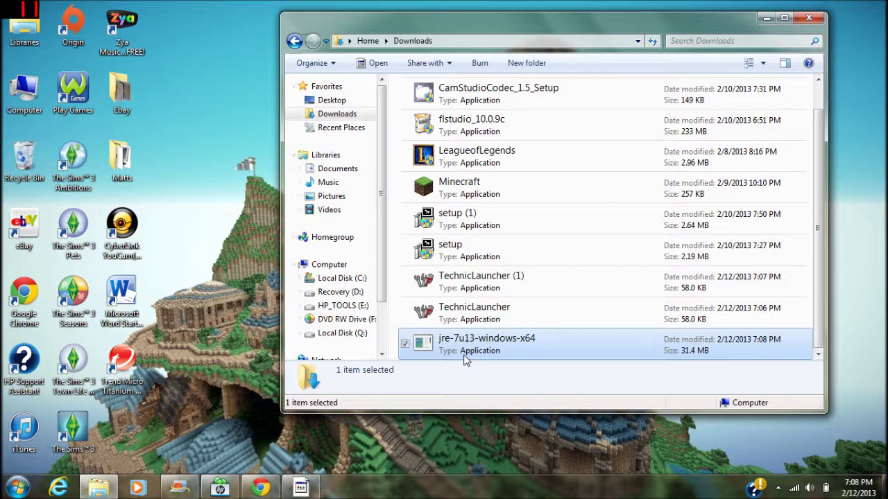
Run jre-7u13-windows-x64, start the Java install, and minimize the Downloads window
double_click(465, 357)
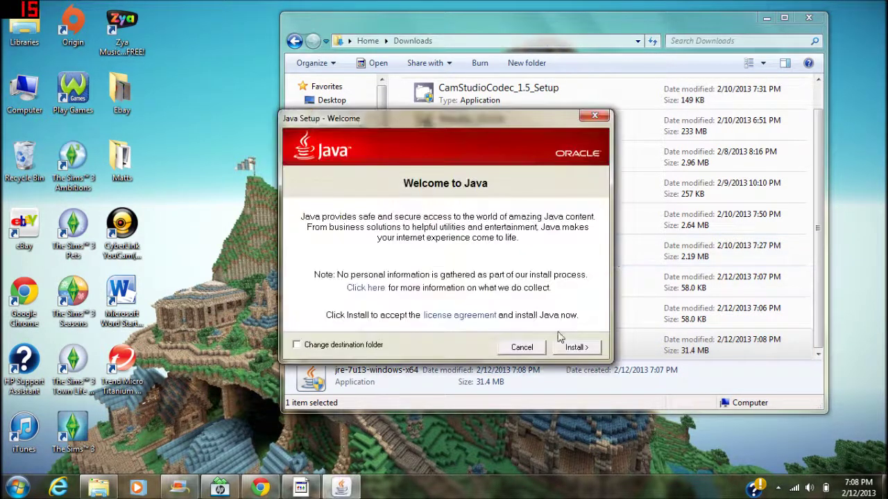
left_click(573, 348)
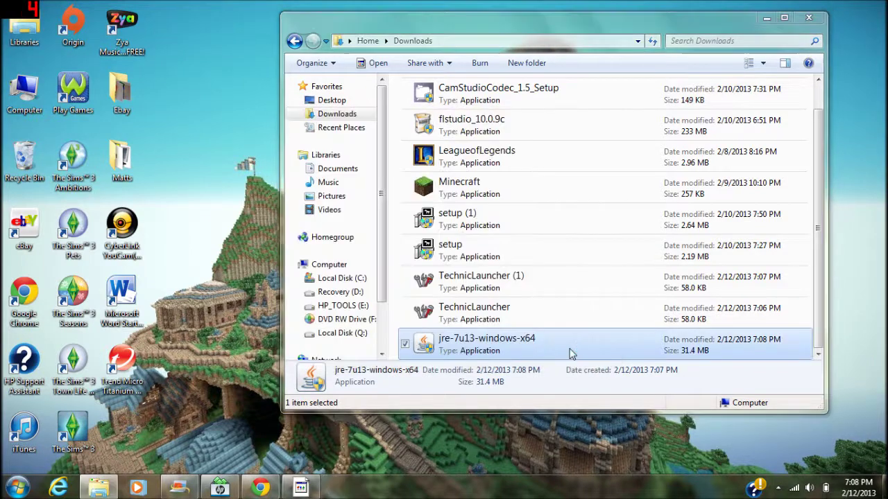
left_click(767, 18)
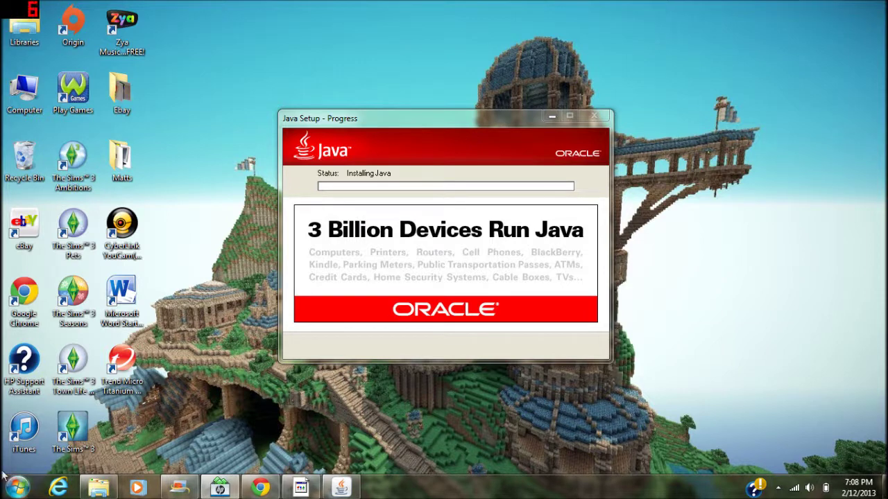
left_click(18, 488)
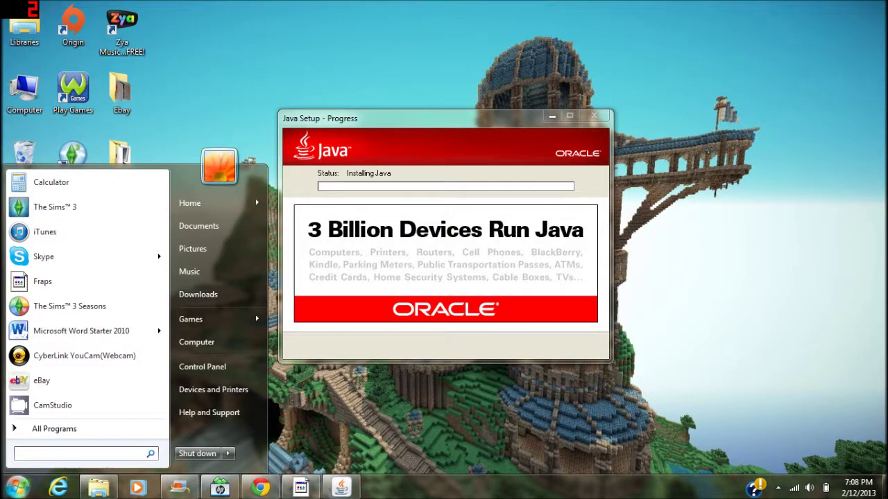
type("%")
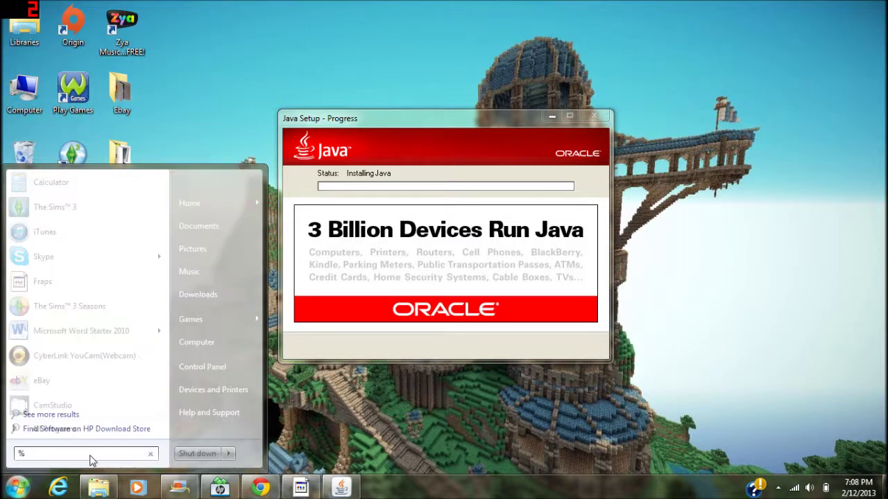
type("a")
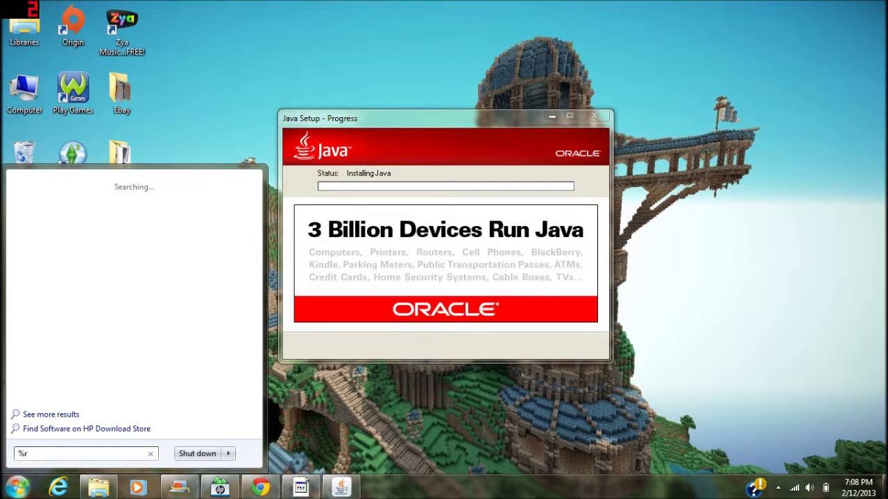
type("oaming")
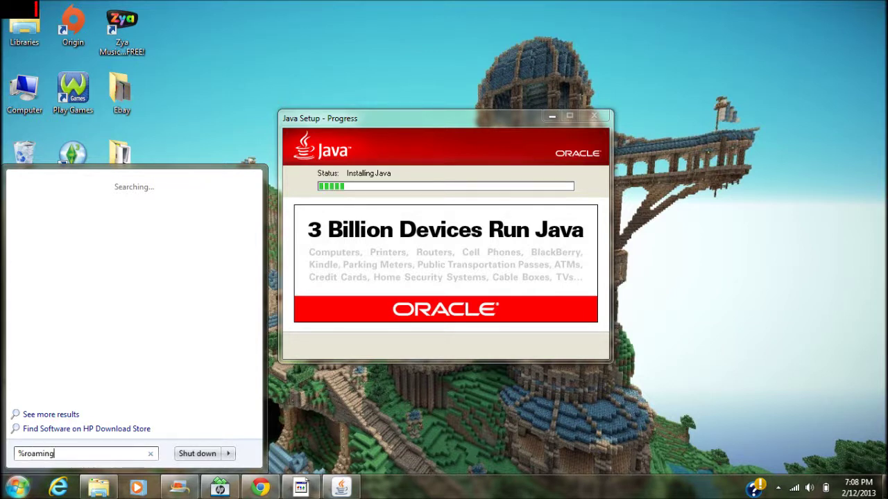
type("%")
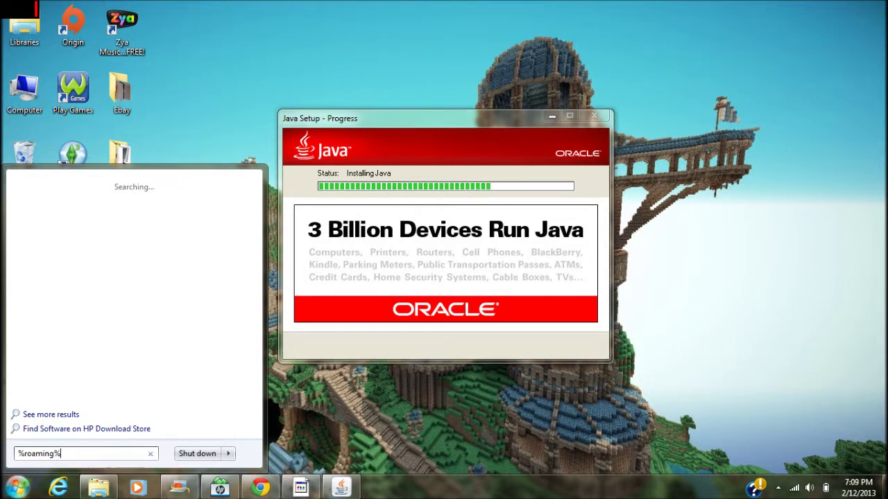
key("Return")
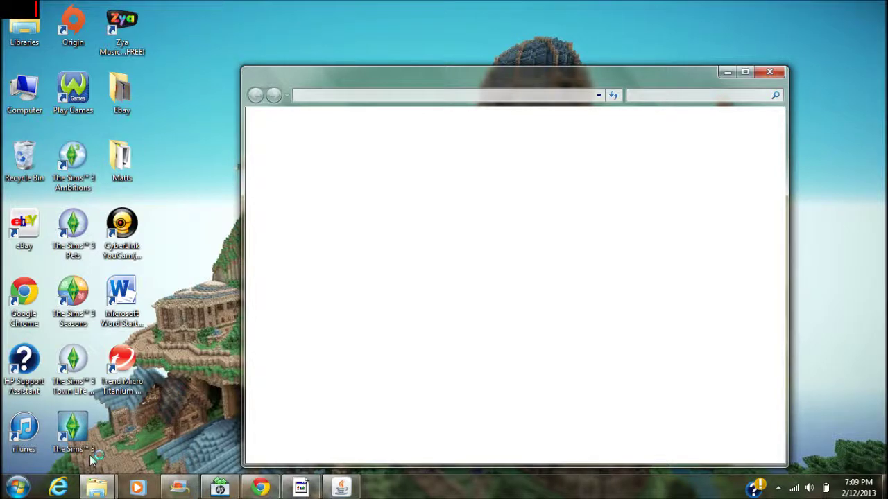
left_click_drag(582, 75, 572, 66)
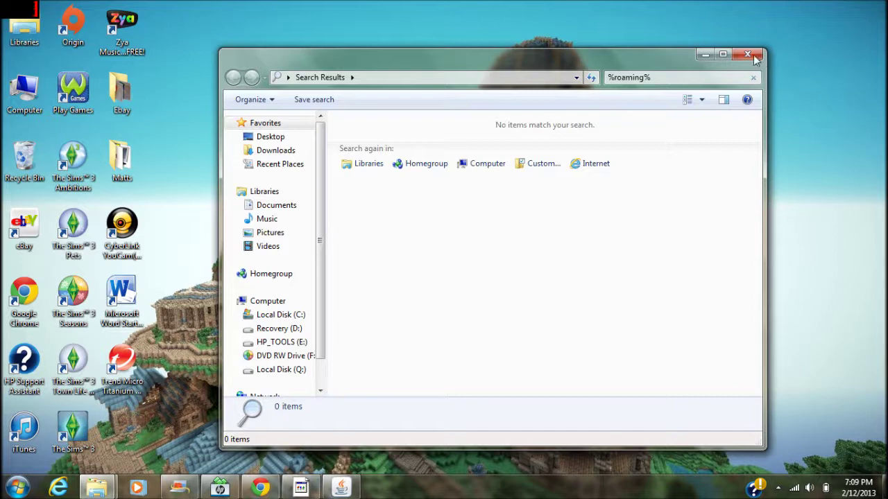
Close the empty Search Results window and the finished Java Setup dialog
left_click(748, 54)
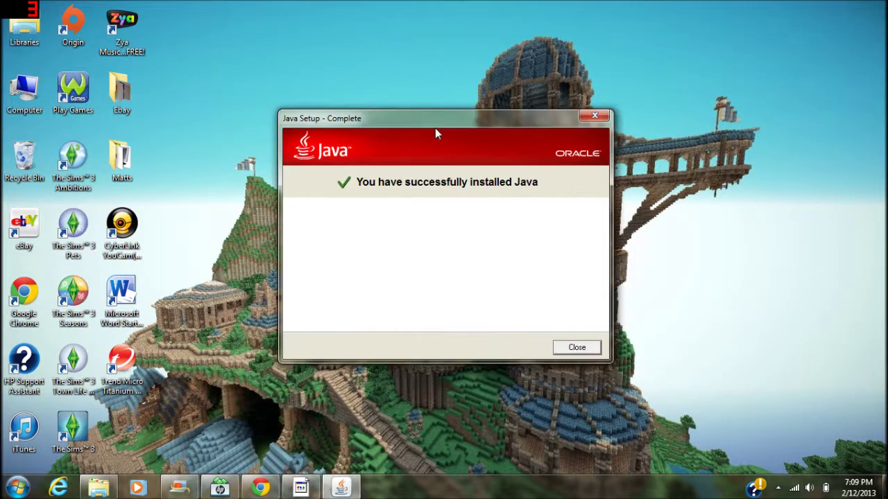
left_click(581, 351)
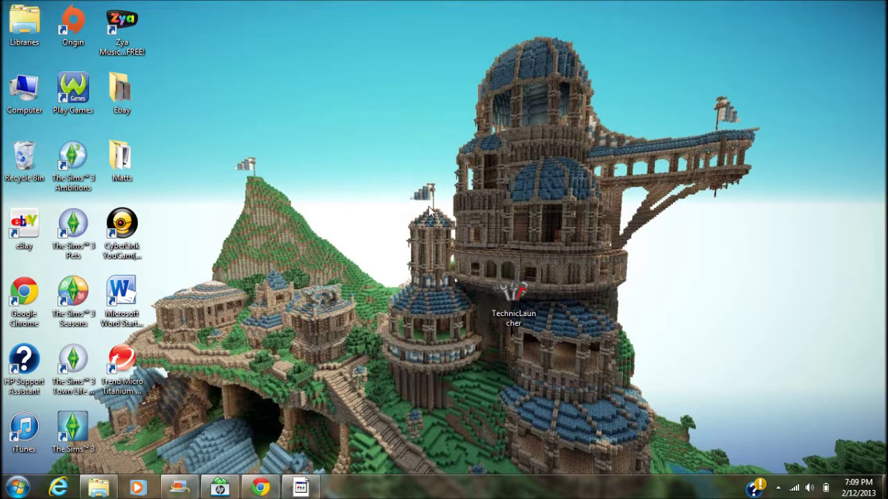
left_click_drag(489, 155, 292, 250)
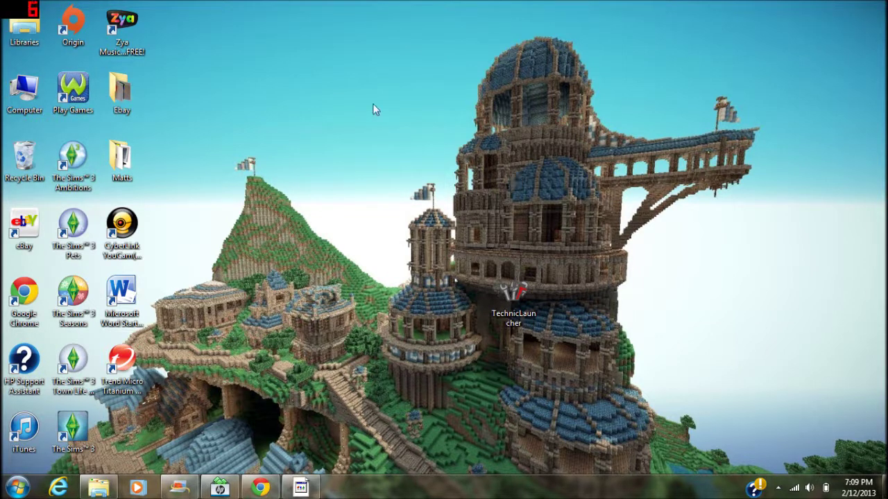
Launch TechnicLauncher from the desktop, allowing it past the security warning
left_click(510, 298)
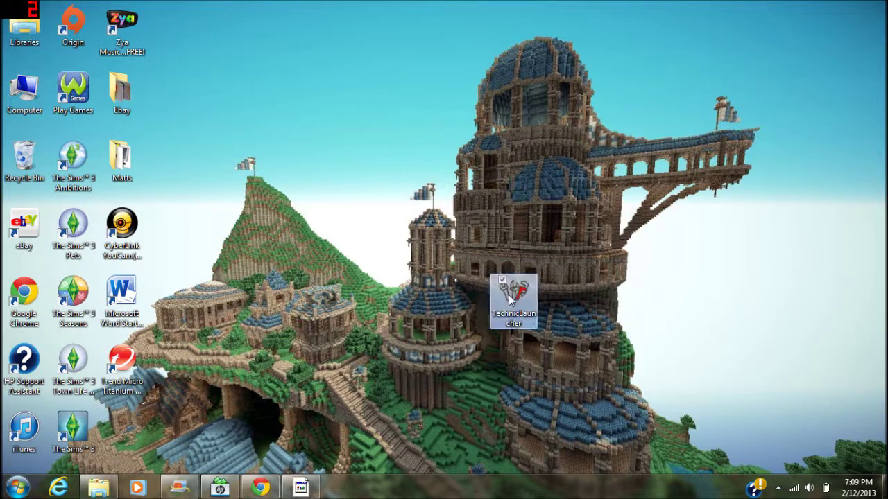
double_click(511, 298)
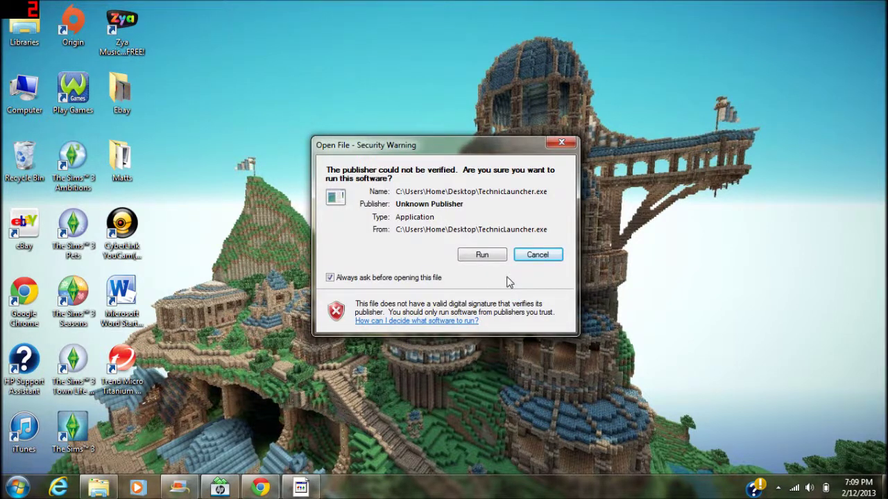
left_click(497, 256)
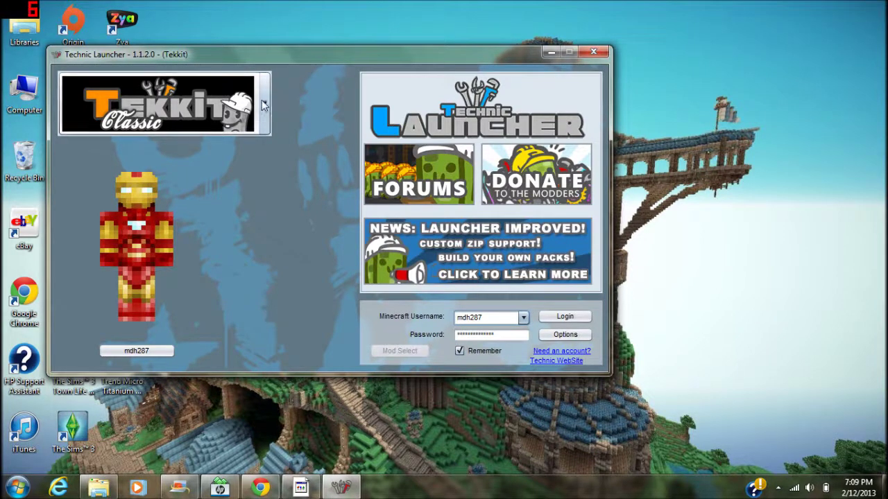
Pick Tekkit Classic from the modpack list and log in with the saved Minecraft account
left_click(264, 103)
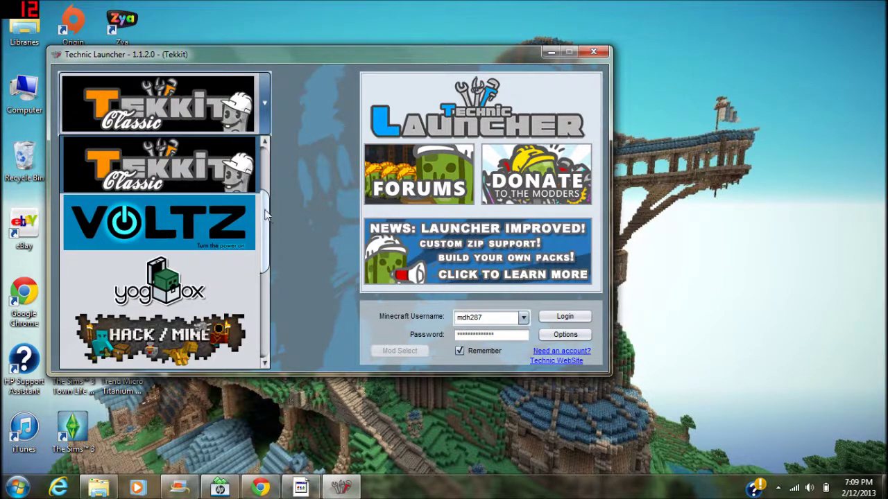
left_click_drag(265, 229, 258, 174)
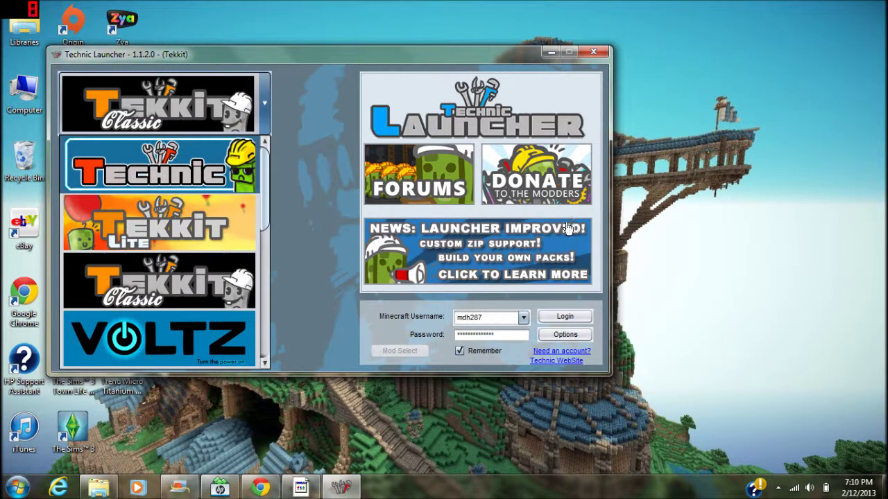
left_click(204, 284)
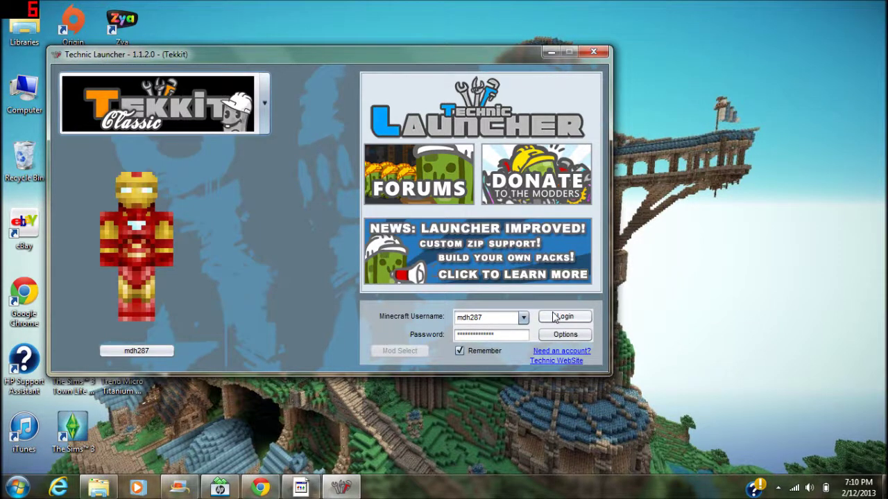
left_click(577, 320)
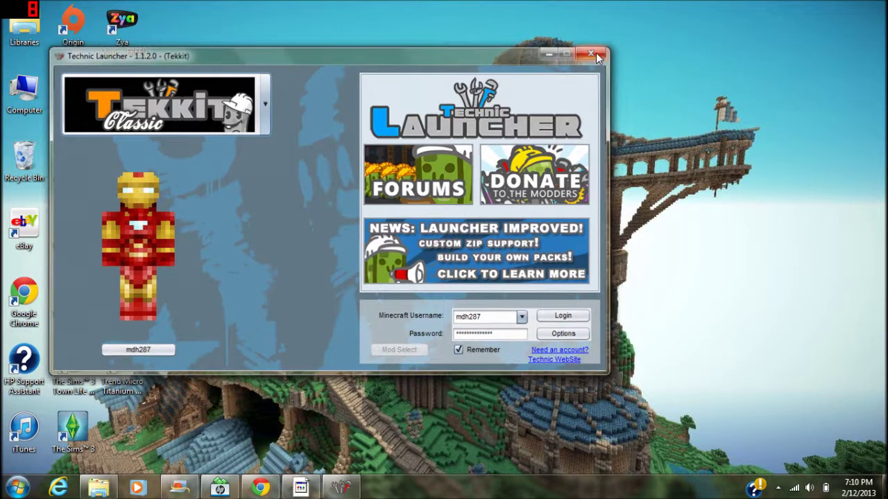